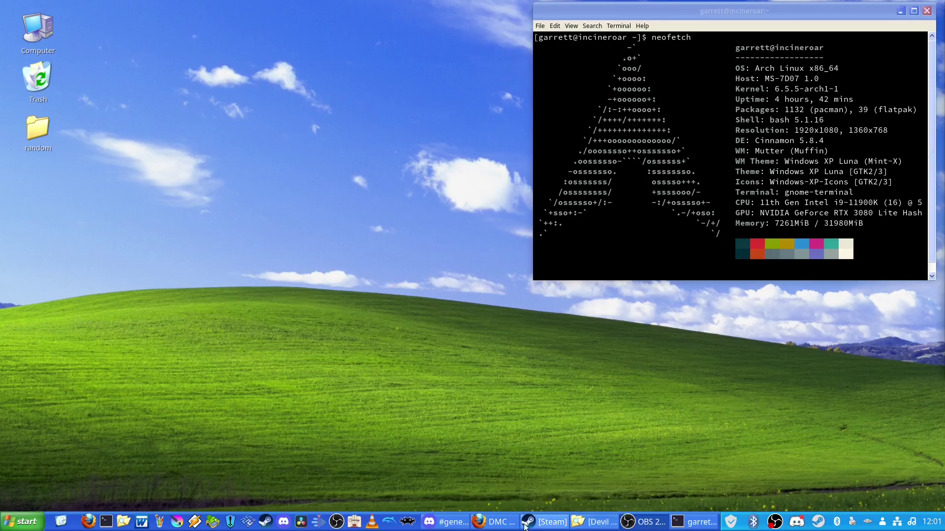
Verify Devil May Cry HD Collection's Steam properties force Proton Experimental for compatibility.
{"action": "left_click", "coordinate": [546, 522]}
{"action": "right_click", "coordinate": [52, 179]}
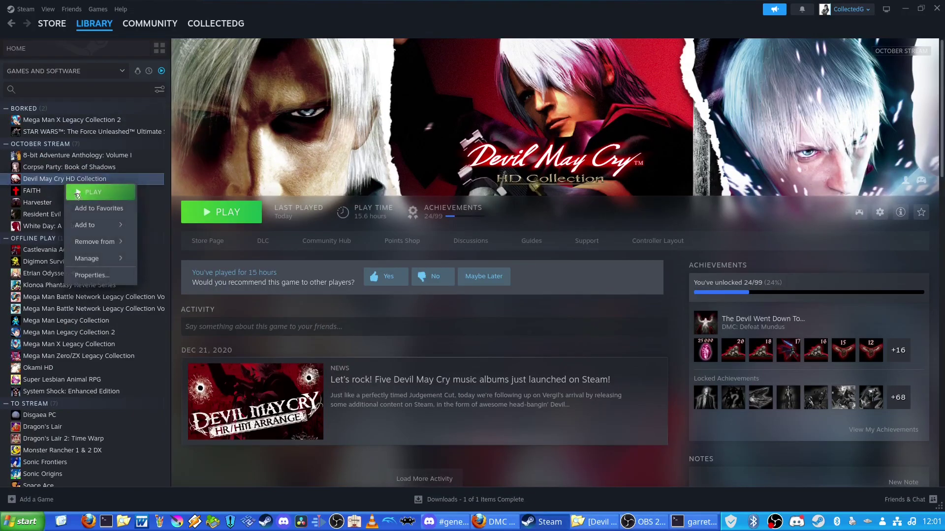
{"action": "left_click", "coordinate": [92, 275]}
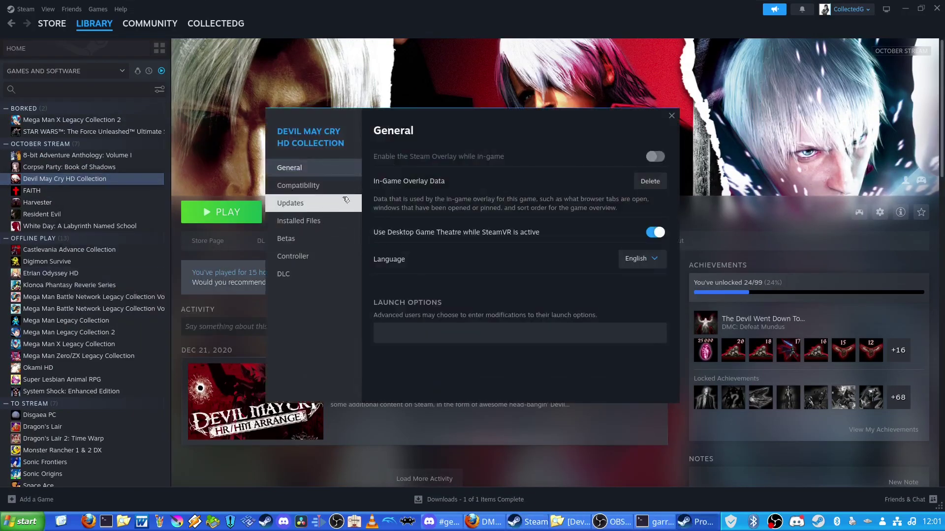
{"action": "left_click", "coordinate": [298, 186]}
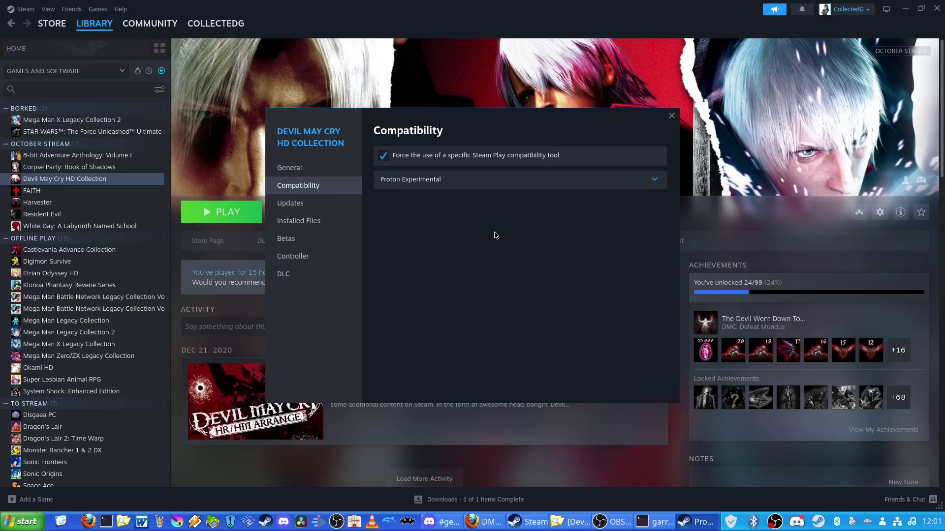
{"action": "left_click", "coordinate": [671, 116]}
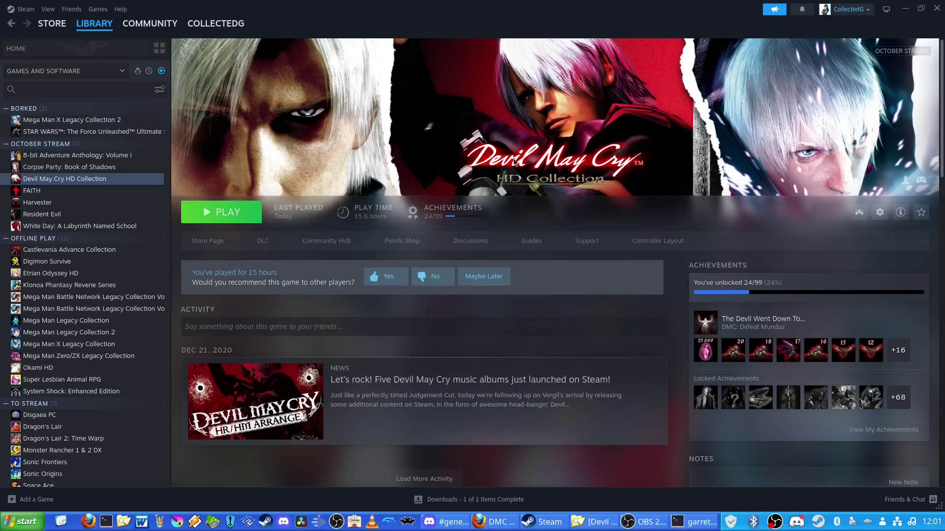
Launch Devil May Cry HD Collection from Steam and wait for the 'Would you like to continue?' prompt.
{"action": "left_click", "coordinate": [235, 214]}
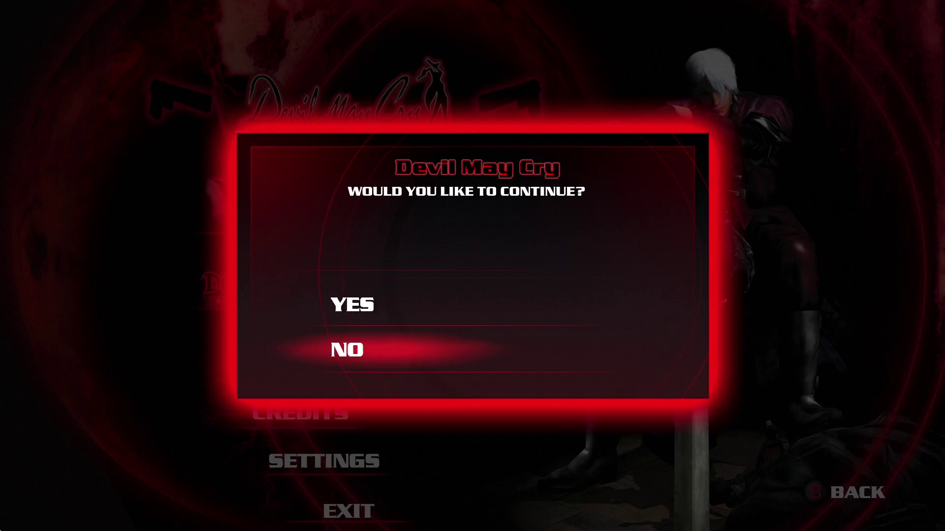
Choose YES on the continue prompt to go on to the title menu.
{"action": "key", "text": "Up"}
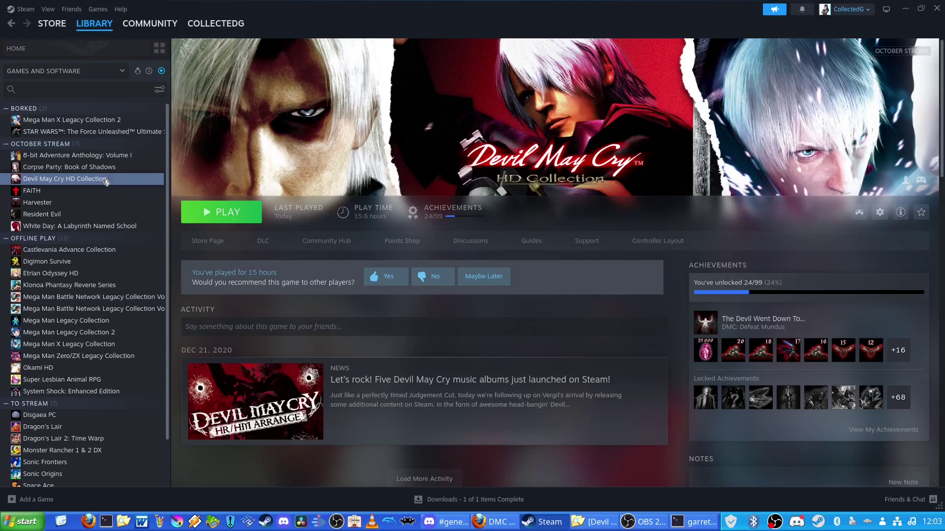
Set the game's compatibility tool to Proton 8.0-4 and relaunch it.
{"action": "right_click", "coordinate": [106, 183]}
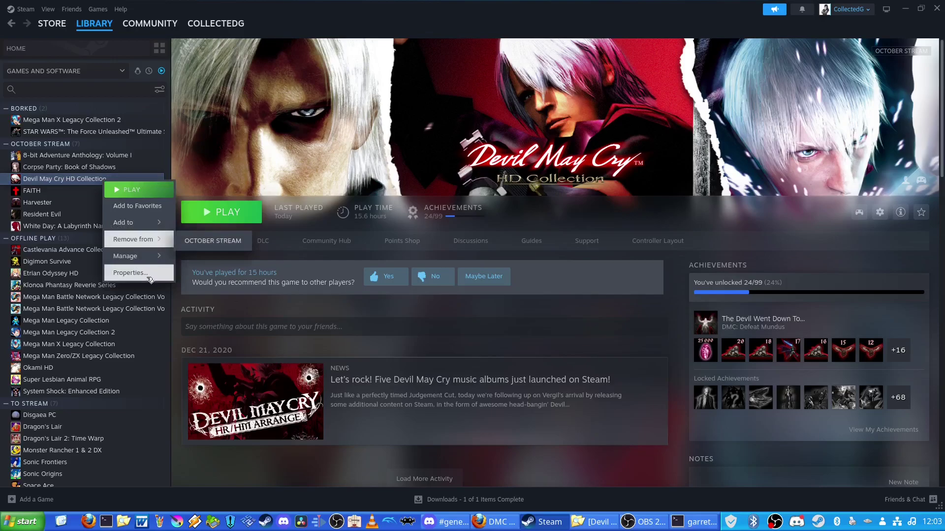
{"action": "left_click", "coordinate": [130, 272]}
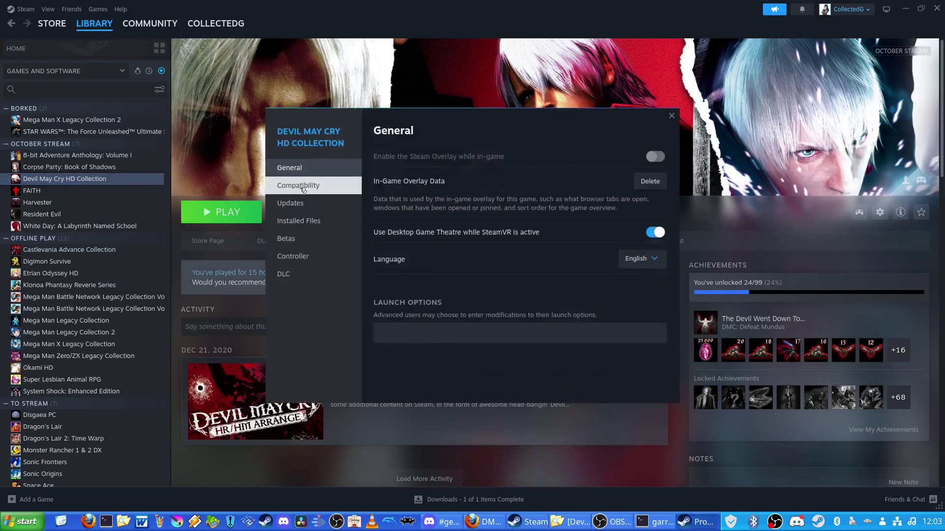
{"action": "left_click", "coordinate": [298, 186]}
{"action": "left_click", "coordinate": [432, 179]}
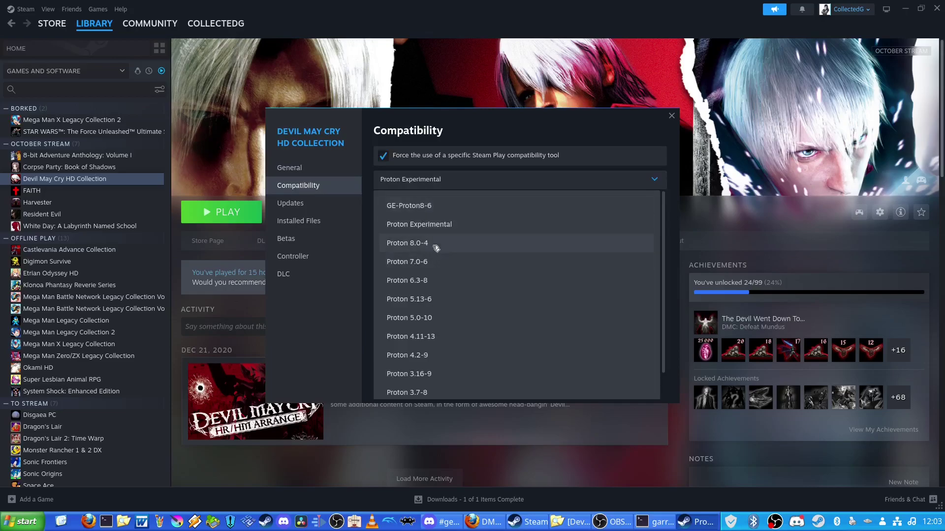
{"action": "left_click", "coordinate": [435, 247]}
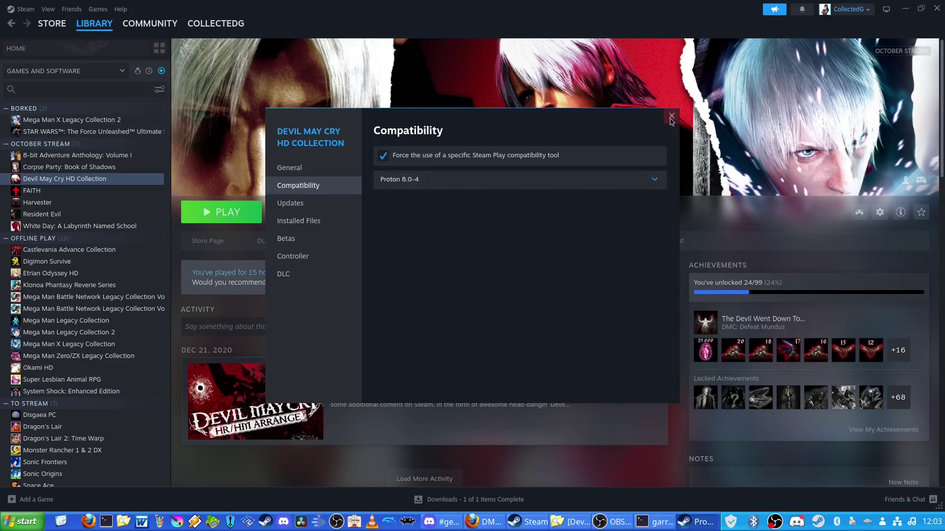
{"action": "left_click", "coordinate": [671, 116]}
{"action": "left_click", "coordinate": [222, 212]}
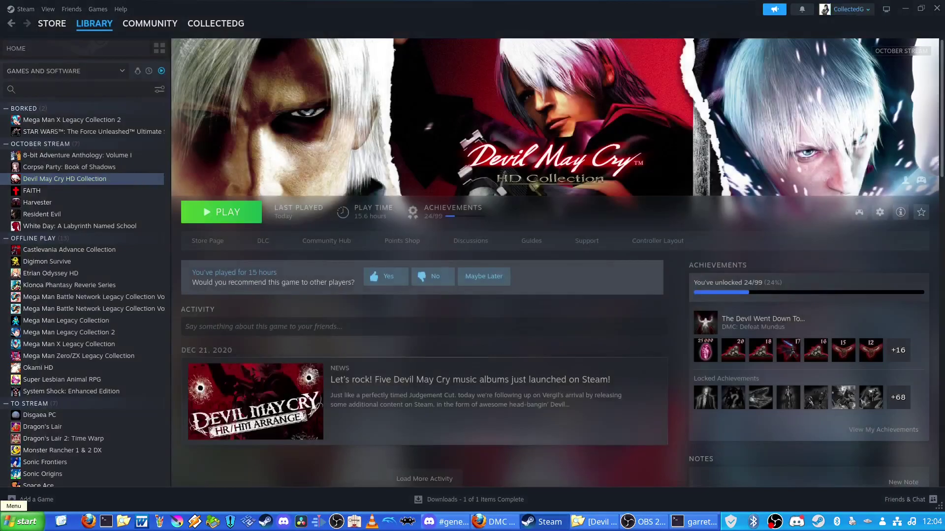
Select GE-Proton8-6 as the game's compatibility tool and relaunch it.
{"action": "right_click", "coordinate": [77, 183]}
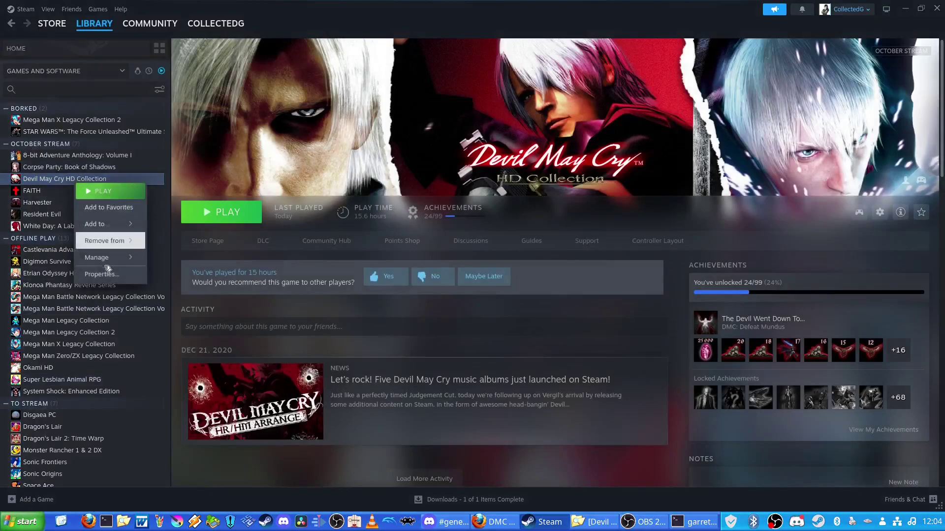
{"action": "left_click", "coordinate": [102, 274]}
{"action": "left_click", "coordinate": [298, 185]}
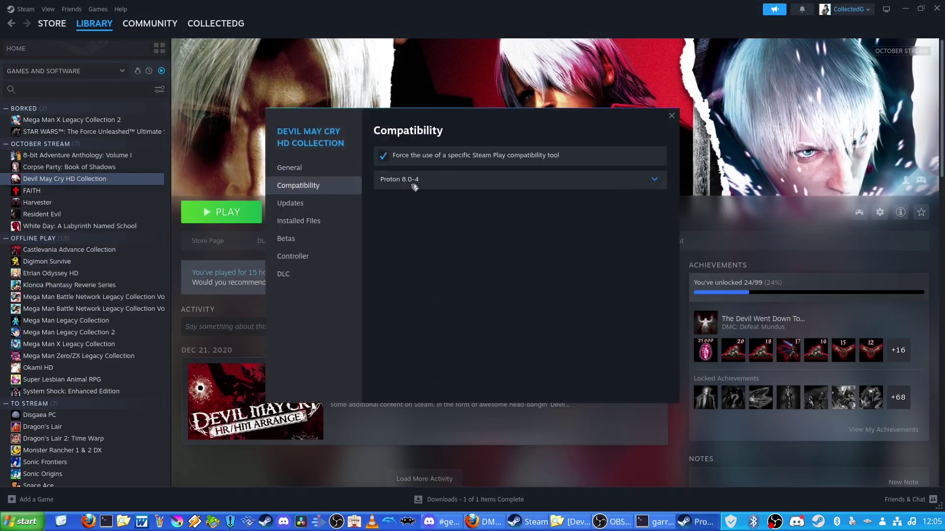
{"action": "left_click", "coordinate": [444, 179]}
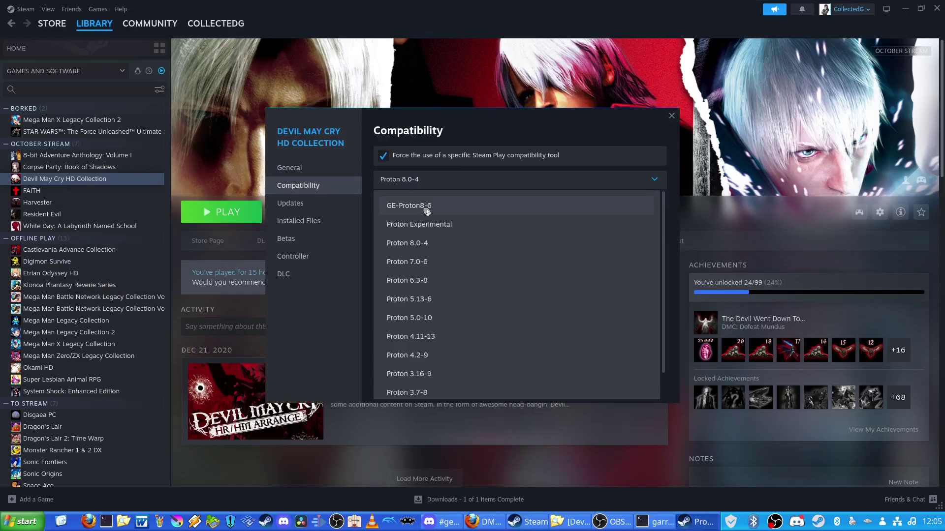
{"action": "left_click", "coordinate": [426, 210]}
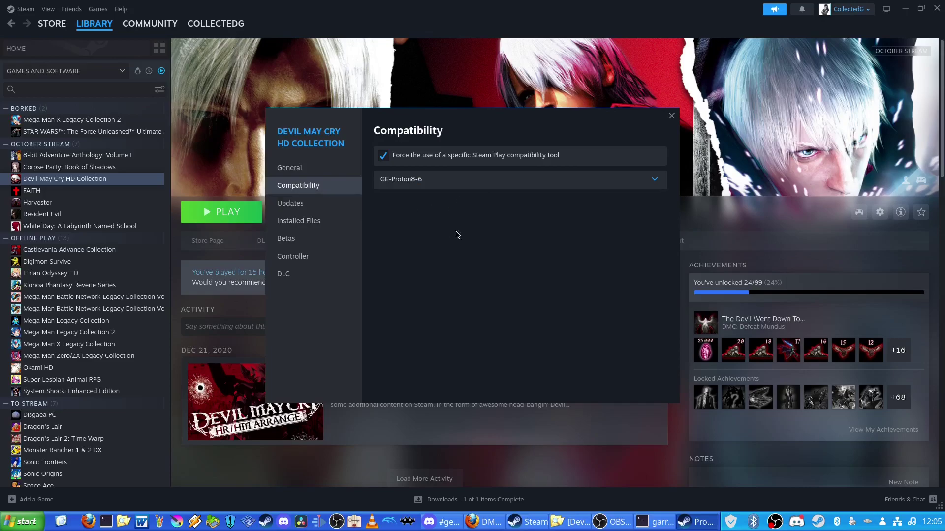
{"action": "left_click", "coordinate": [671, 116]}
{"action": "left_click", "coordinate": [222, 215]}
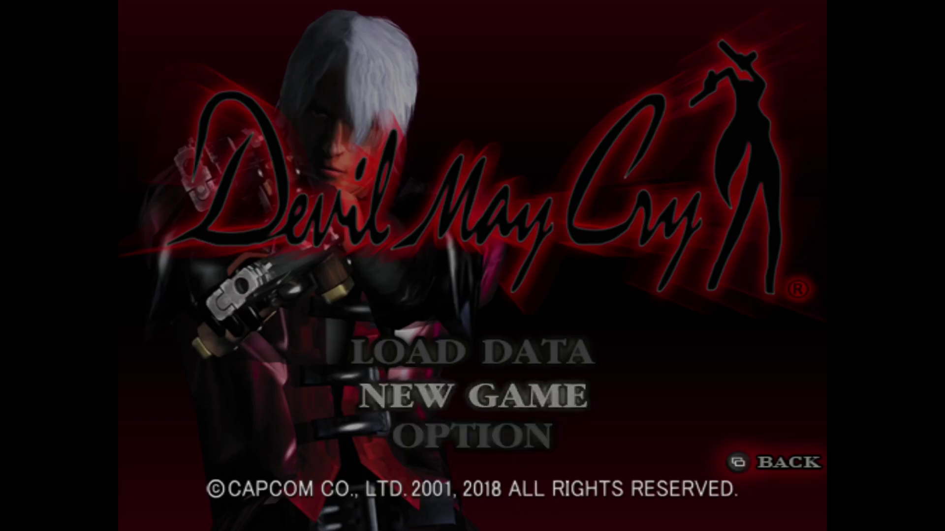
Start a new game from the title menu, then quit with Alt+F4 during the cutscene.
{"action": "key", "text": "Up"}
{"action": "key", "text": "Down"}
{"action": "key", "text": "Down"}
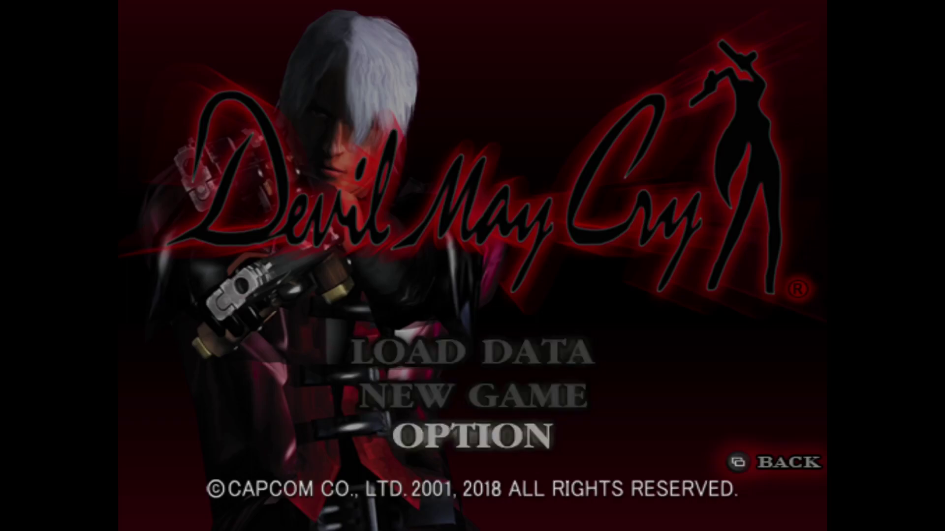
{"action": "key", "text": "Up"}
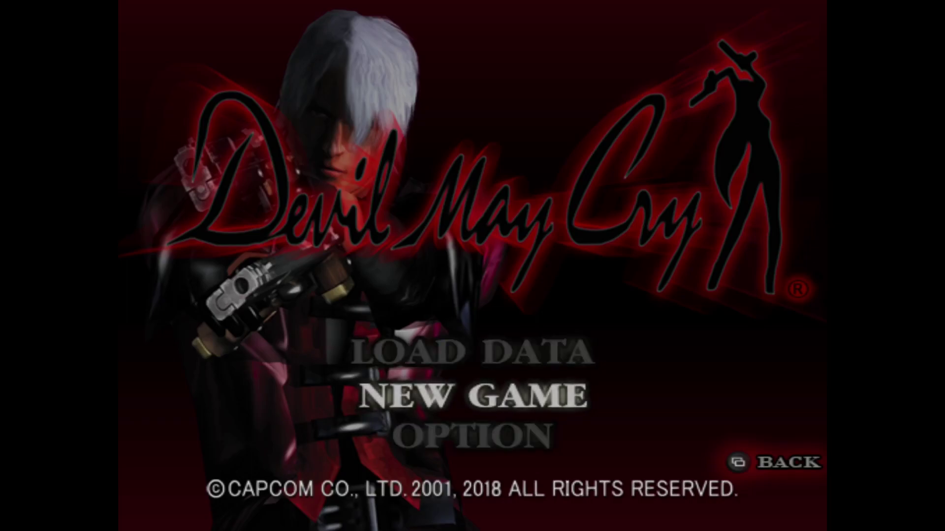
{"action": "key", "text": "Return"}
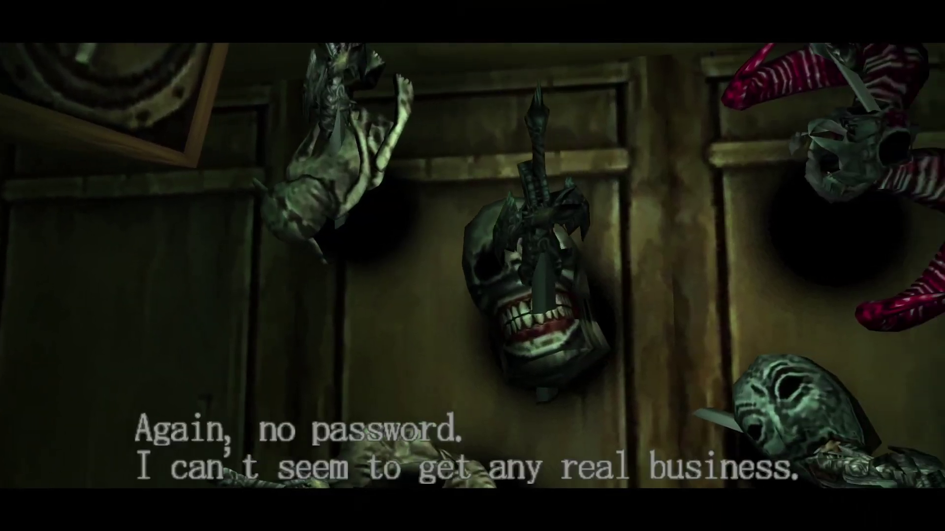
{"action": "key", "text": "alt+F4"}
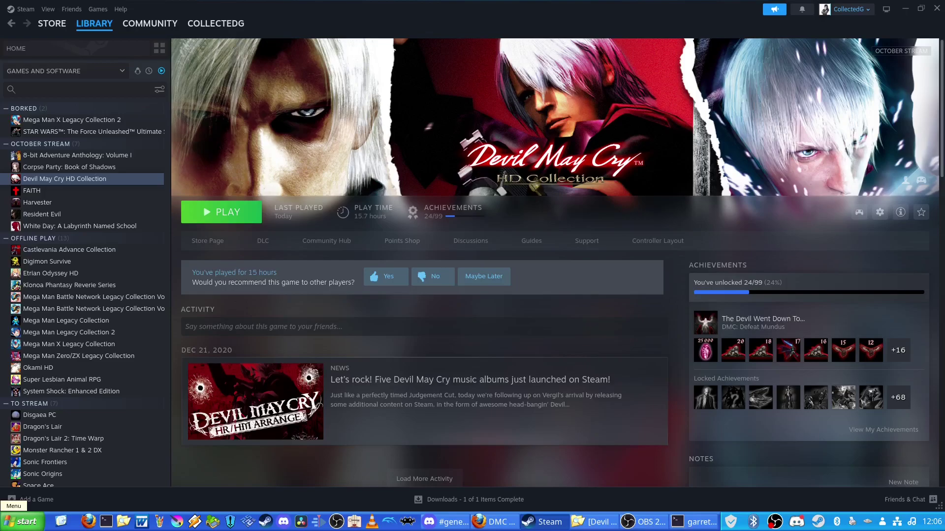
Browse Devil May Cry HD Collection's installed local files from Steam.
{"action": "left_click", "coordinate": [598, 521]}
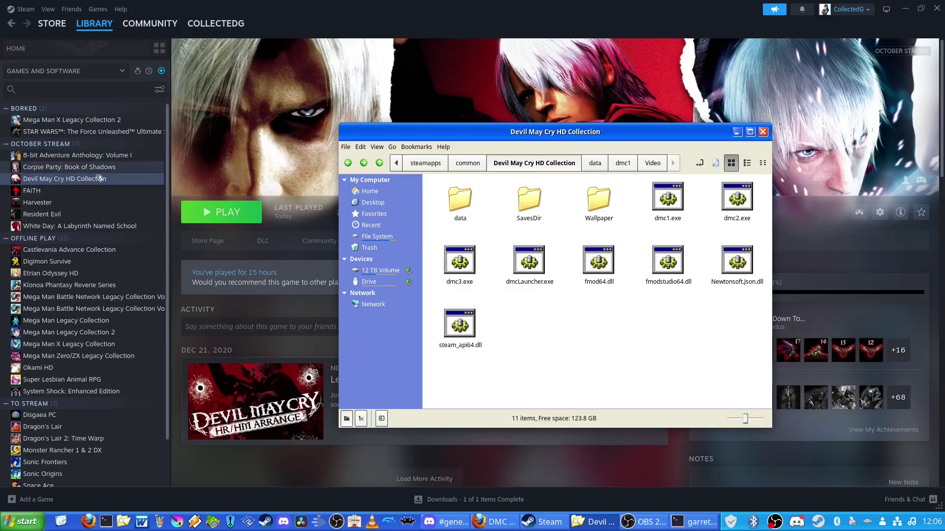
{"action": "right_click", "coordinate": [60, 179]}
{"action": "mouse_move", "coordinate": [122, 254]}
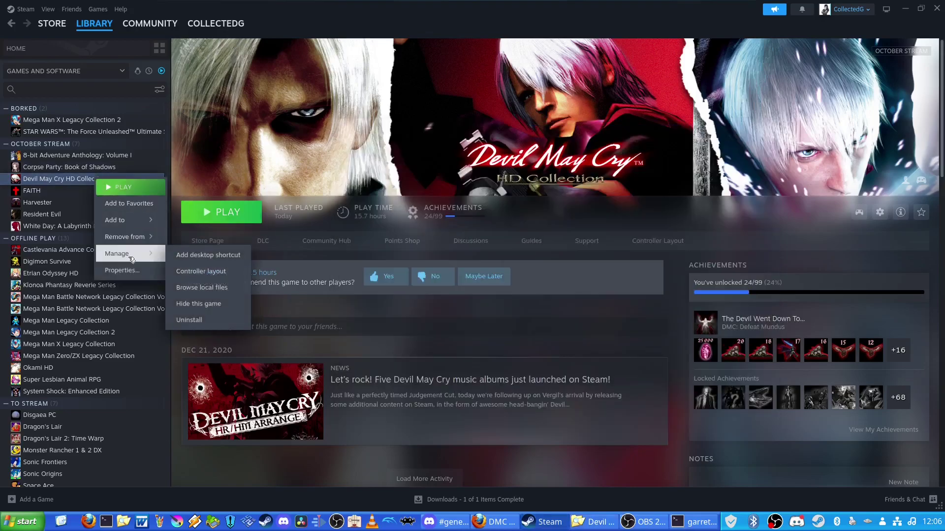
{"action": "left_click", "coordinate": [200, 287]}
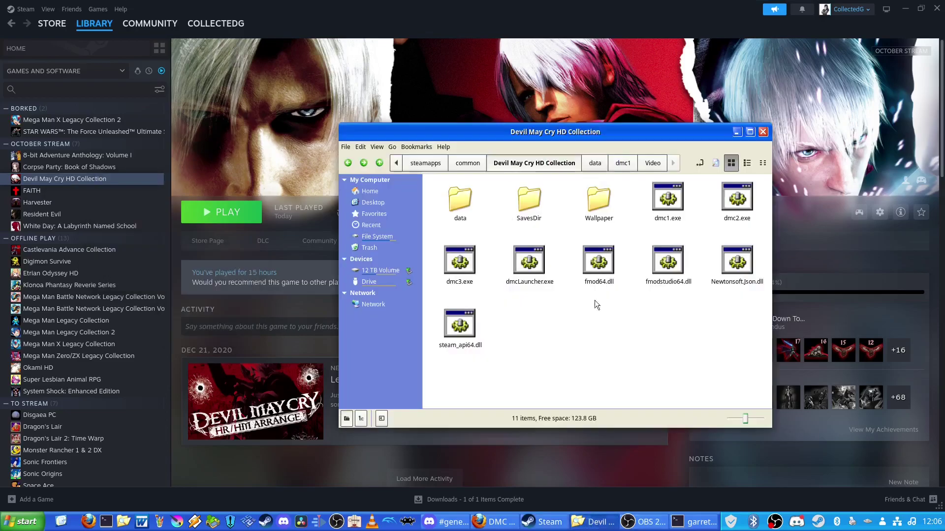
Go to data/dmc1/Video and open a terminal in that folder.
{"action": "double_click", "coordinate": [465, 198]}
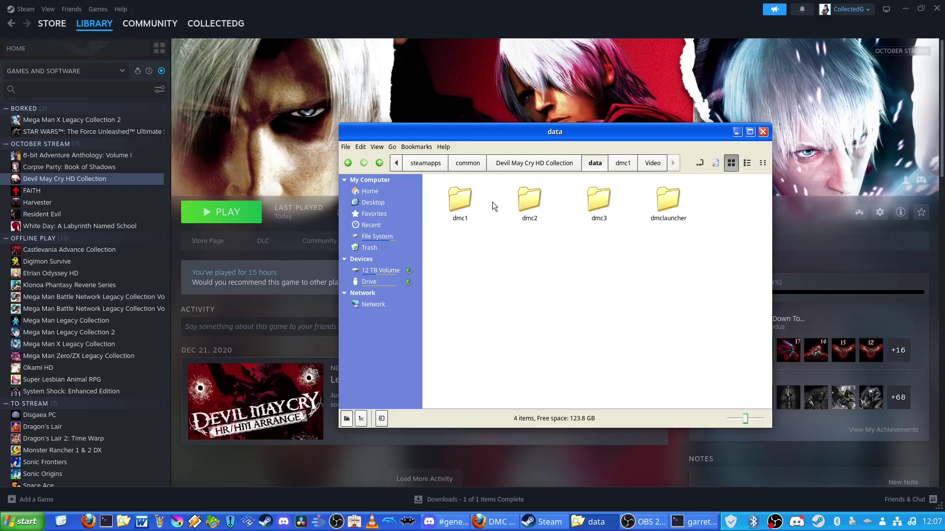
{"action": "double_click", "coordinate": [464, 202]}
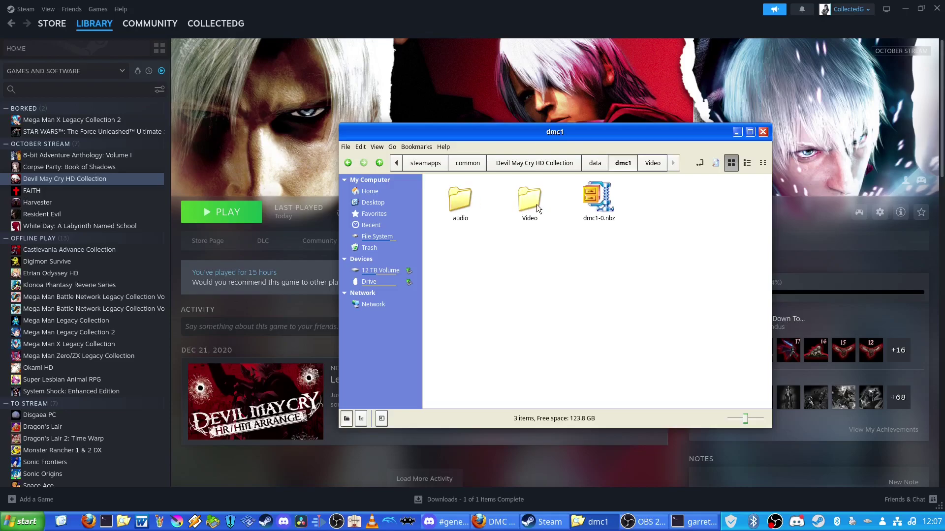
{"action": "double_click", "coordinate": [530, 204]}
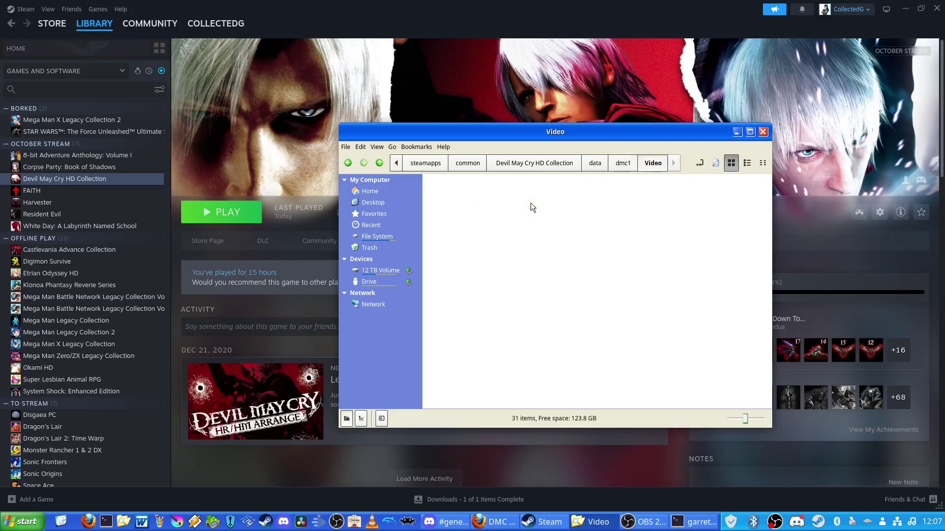
{"action": "right_click", "coordinate": [558, 232]}
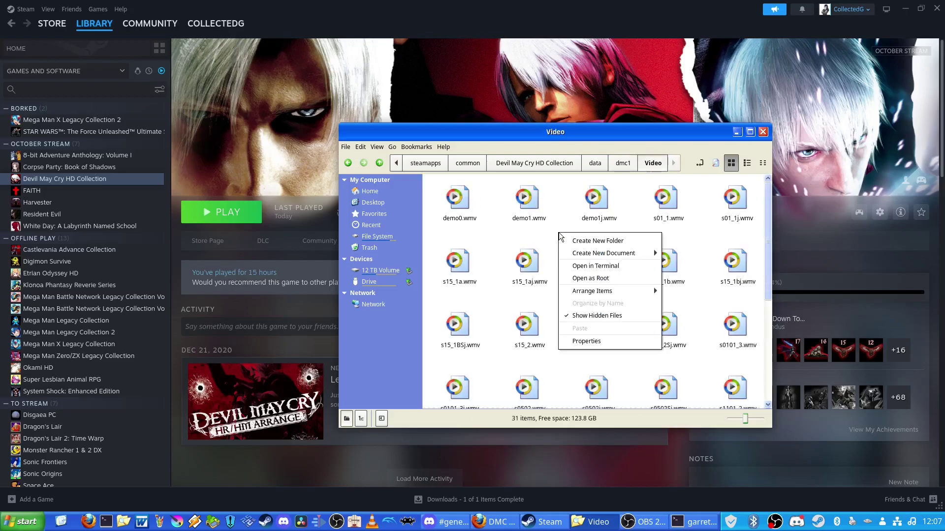
{"action": "left_click", "coordinate": [595, 266]}
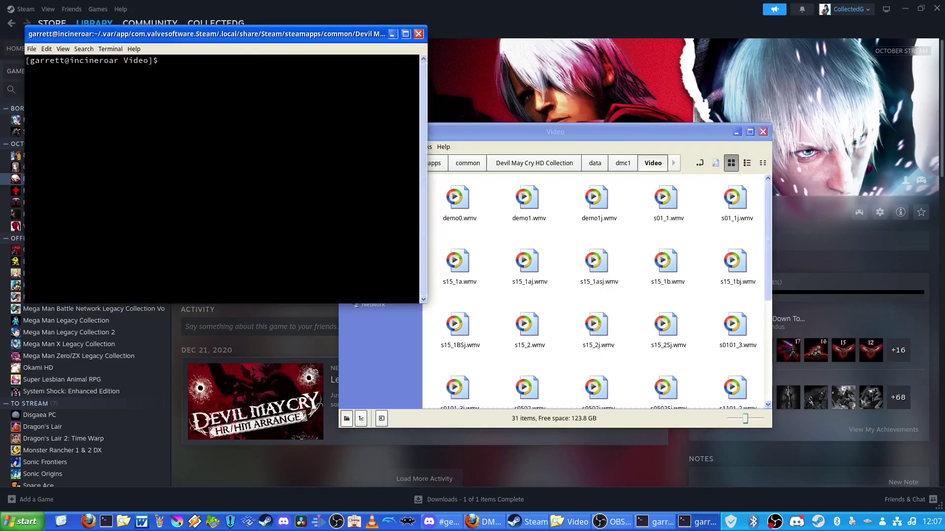
Paste and run the ffmpeg loop re-encoding the .wmv cutscenes to H.264/AAC.
{"action": "right_click", "coordinate": [197, 88]}
{"action": "left_click", "coordinate": [219, 122]}
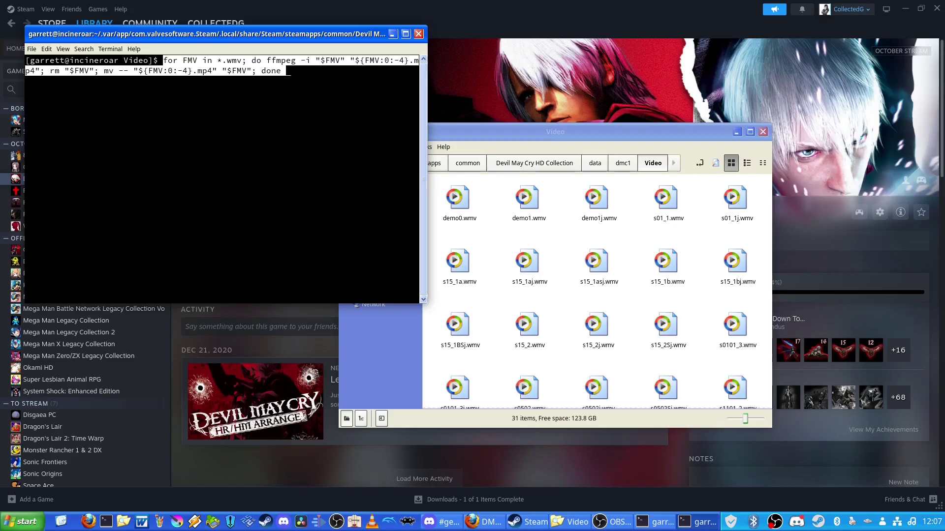
{"action": "key", "text": "Return"}
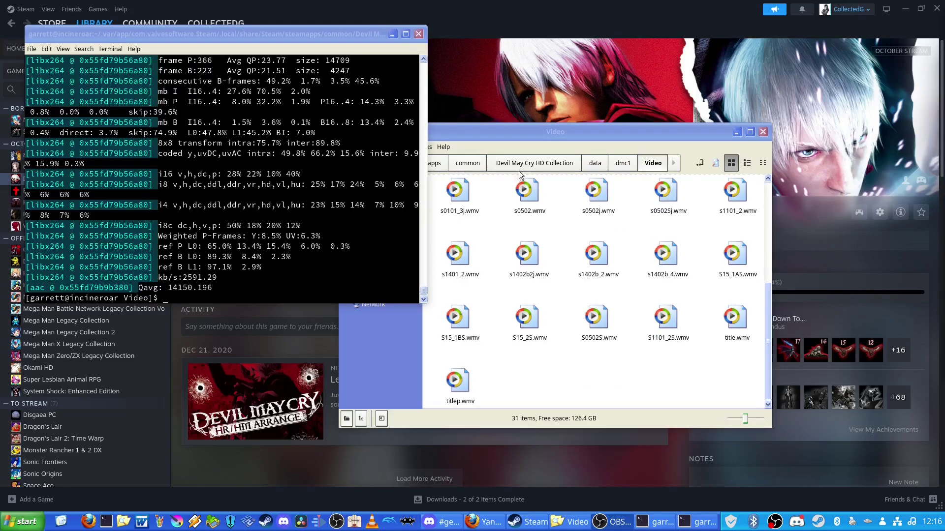
Minimize the terminal and Nemo, then set the game's compatibility tool to Proton Experimental.
{"action": "left_click", "coordinate": [393, 35]}
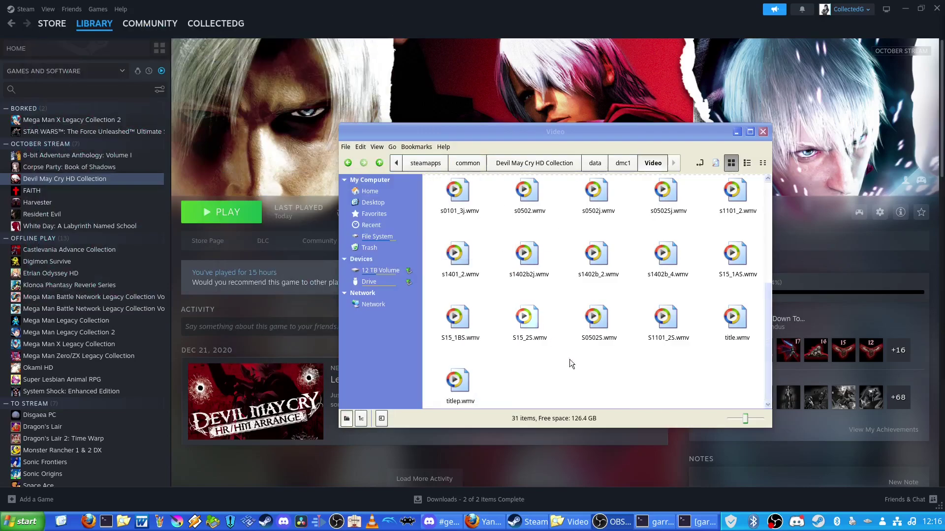
{"action": "left_click", "coordinate": [737, 133]}
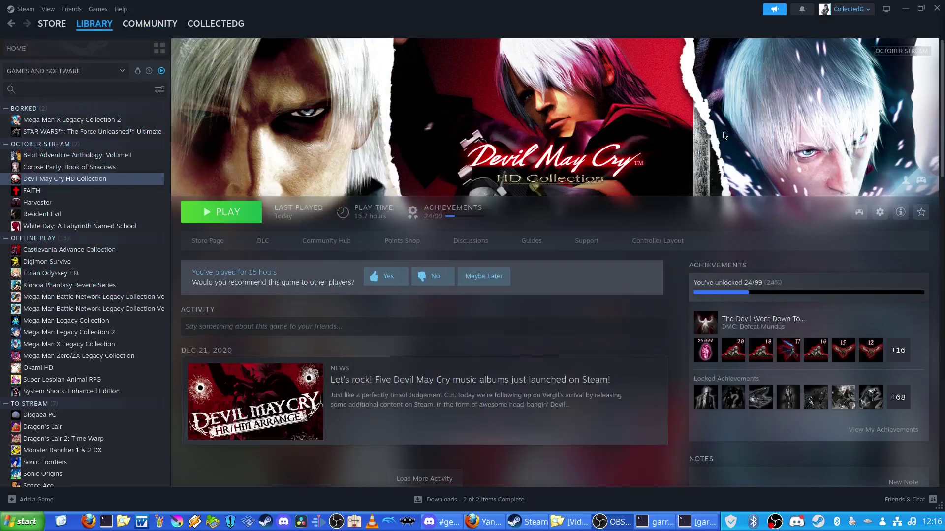
{"action": "right_click", "coordinate": [81, 180]}
{"action": "left_click", "coordinate": [111, 270]}
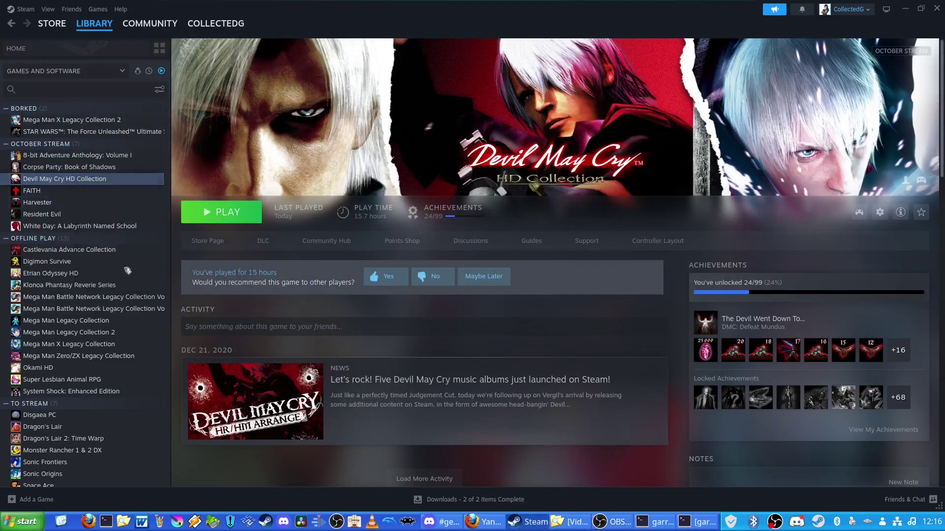
{"action": "left_click", "coordinate": [299, 185]}
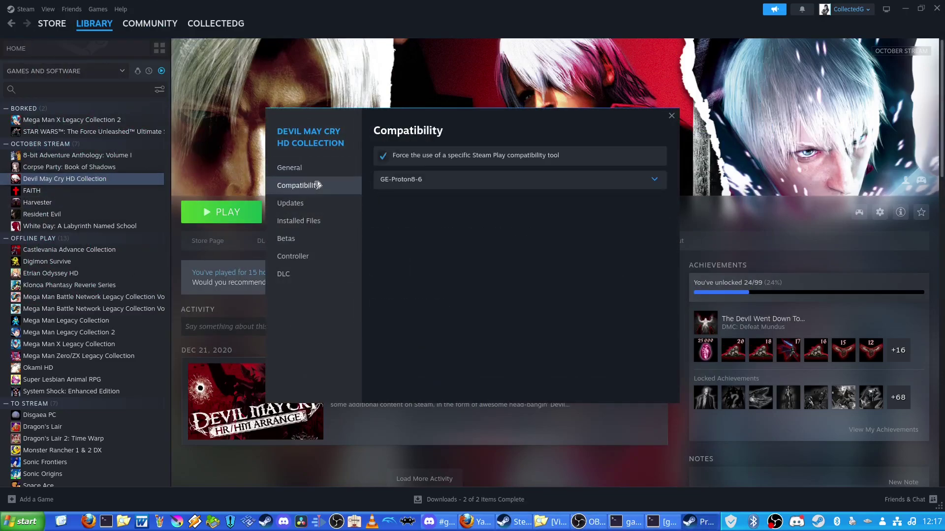
{"action": "left_click", "coordinate": [421, 179]}
{"action": "left_click", "coordinate": [436, 226]}
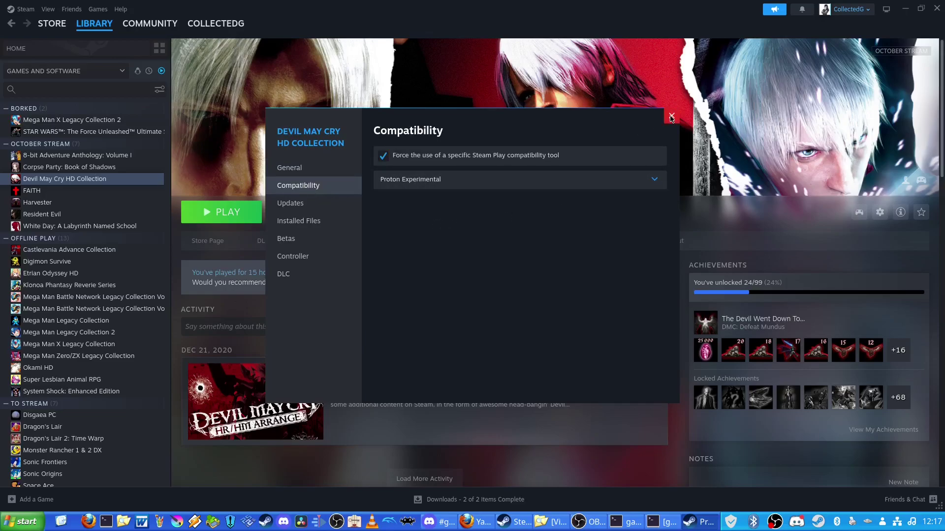
{"action": "left_click", "coordinate": [671, 117]}
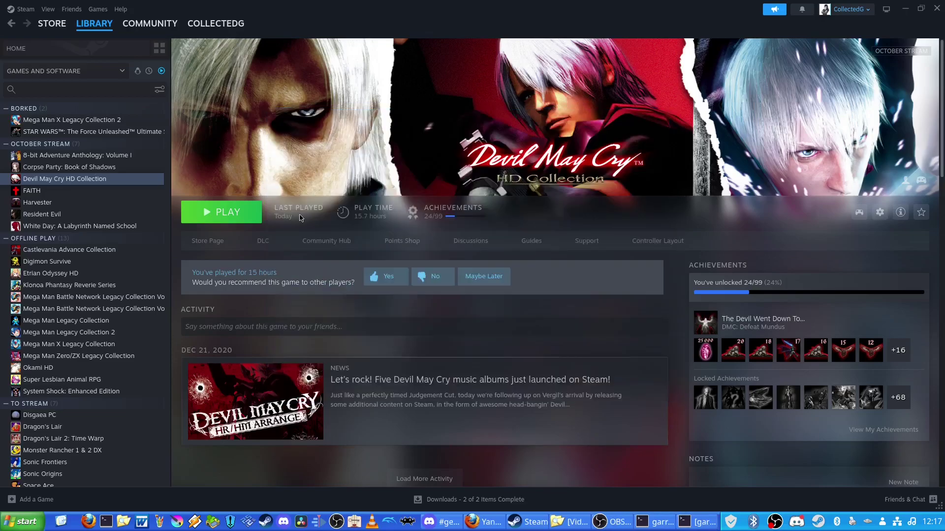
Start Devil May Cry HD Collection from its Steam library page.
{"action": "left_click", "coordinate": [245, 215]}
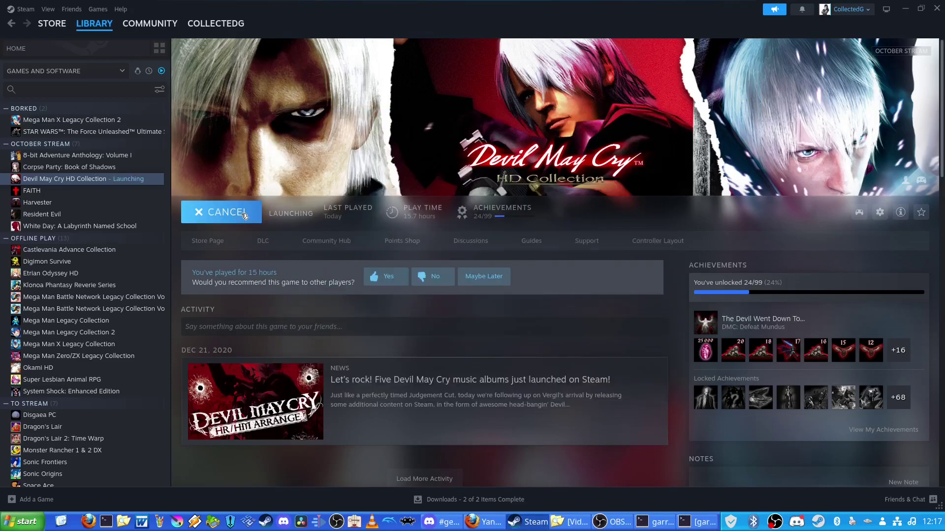